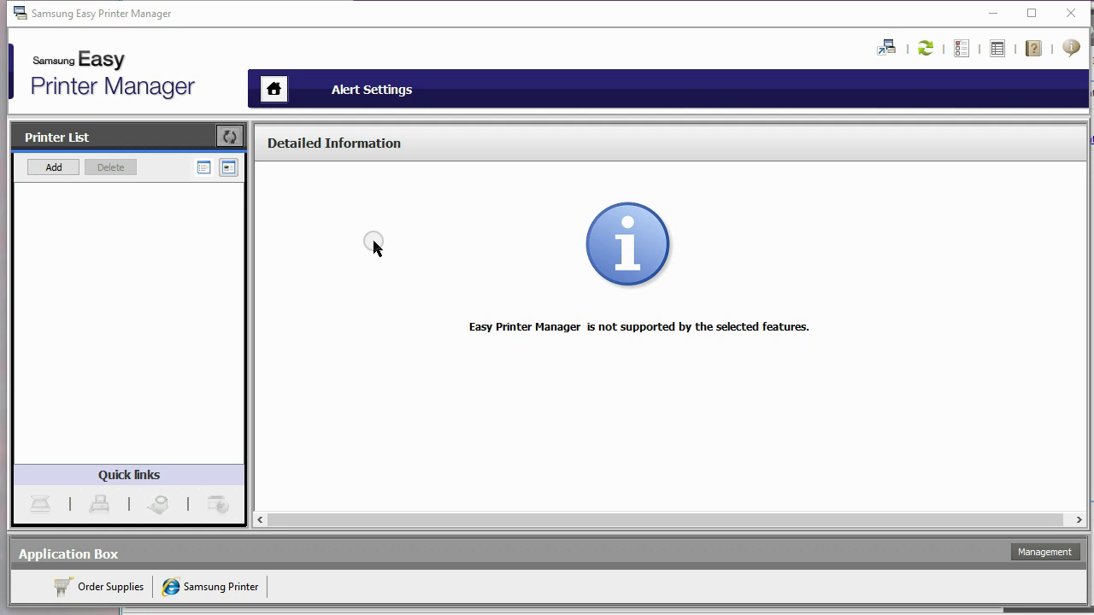
Add the Samsung C410 Series found by the automatic network search to the printer list and select it.
left_click(57, 169)
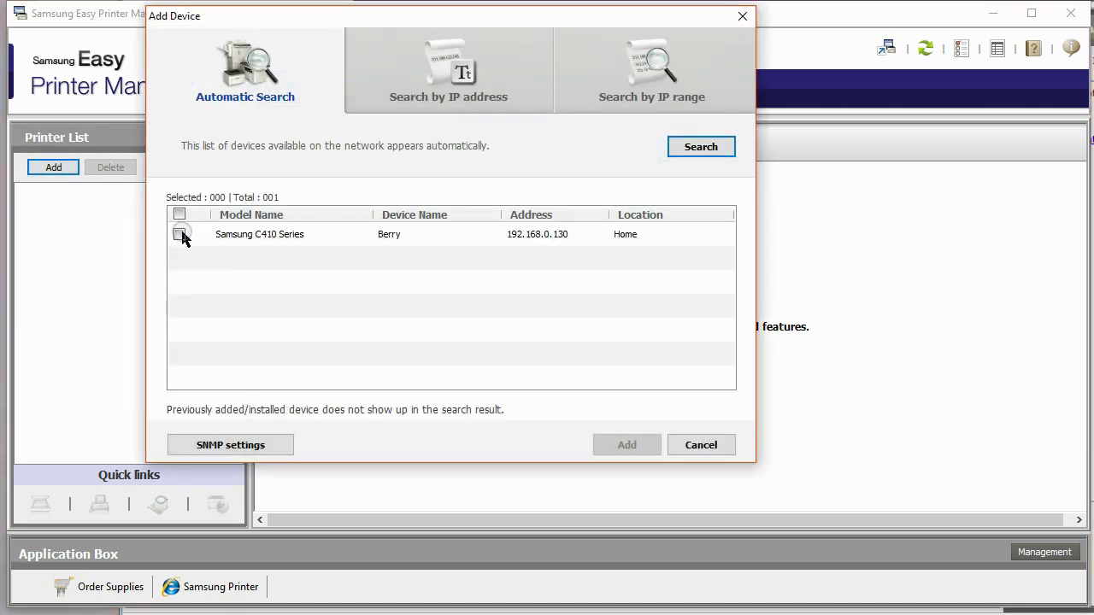
left_click(179, 234)
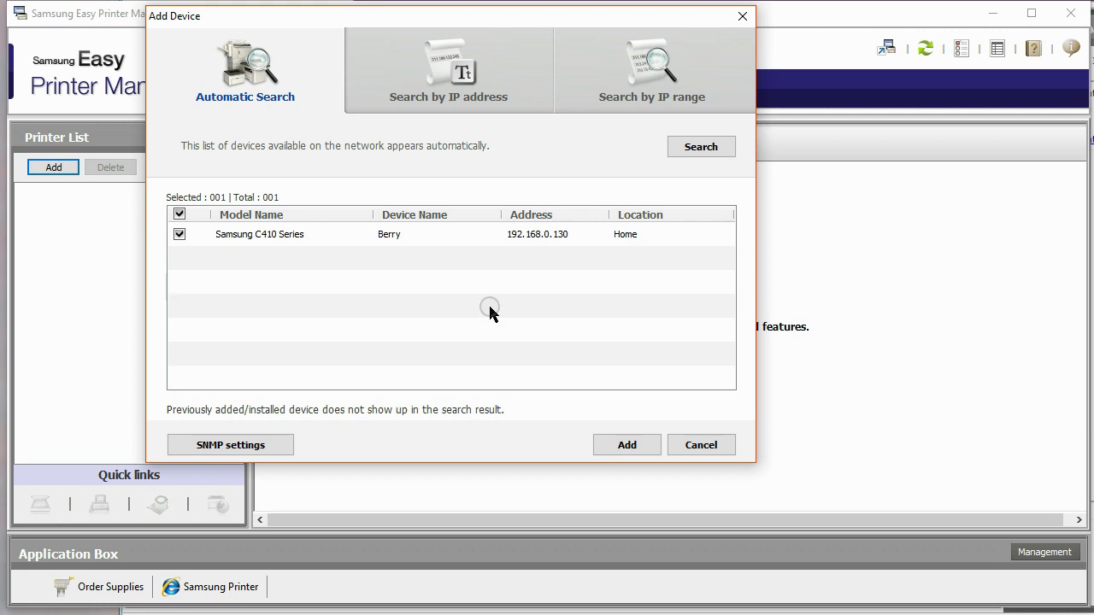
left_click(627, 446)
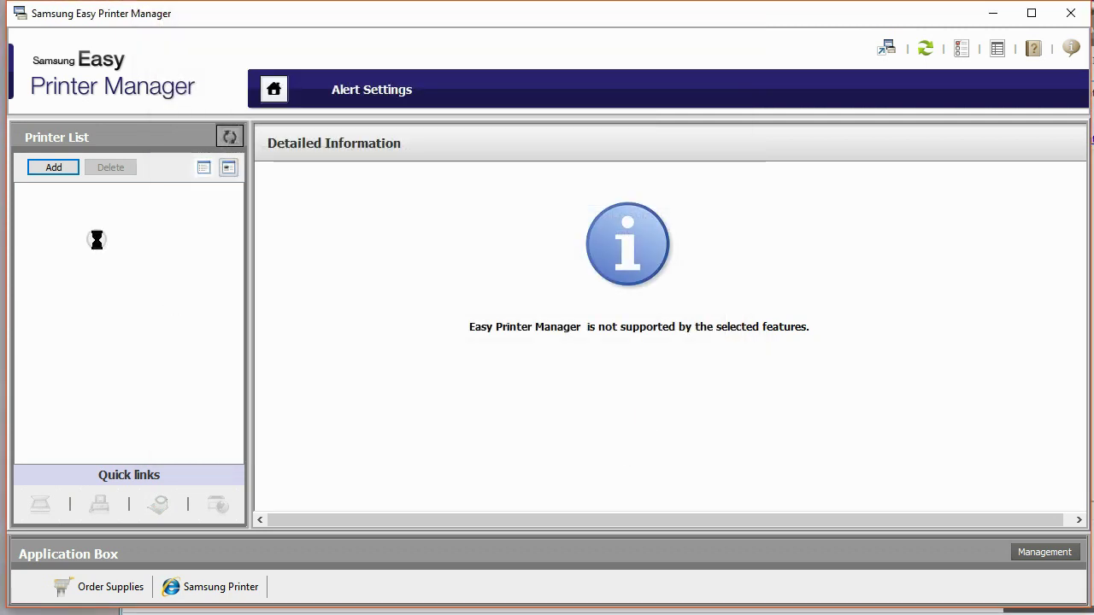
left_click(92, 213)
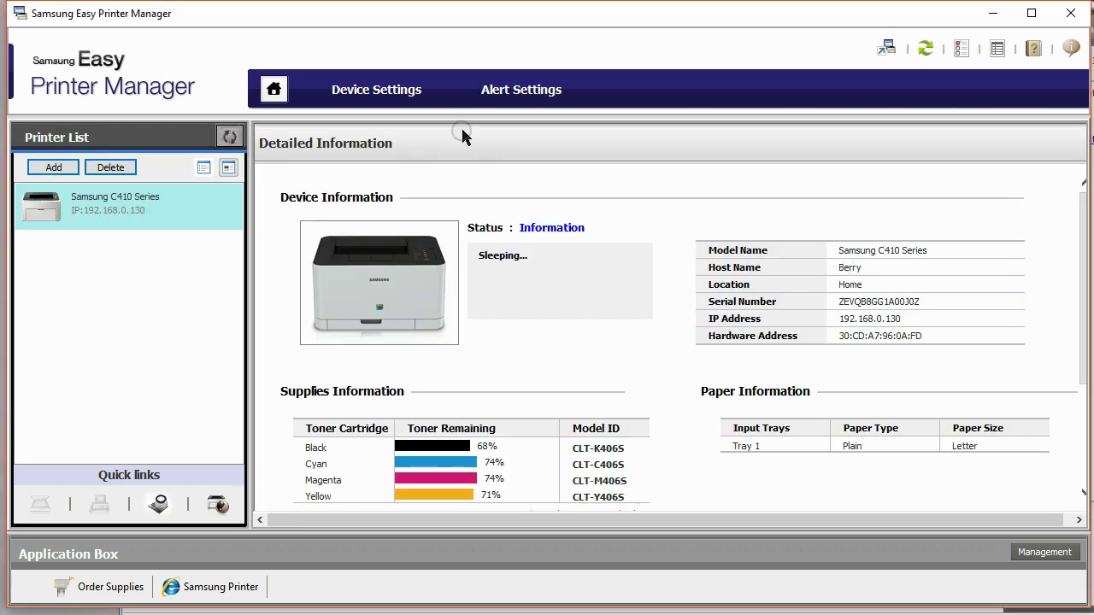
Launch the SyncThru Web Service from the selected printer's device settings.
left_click(400, 94)
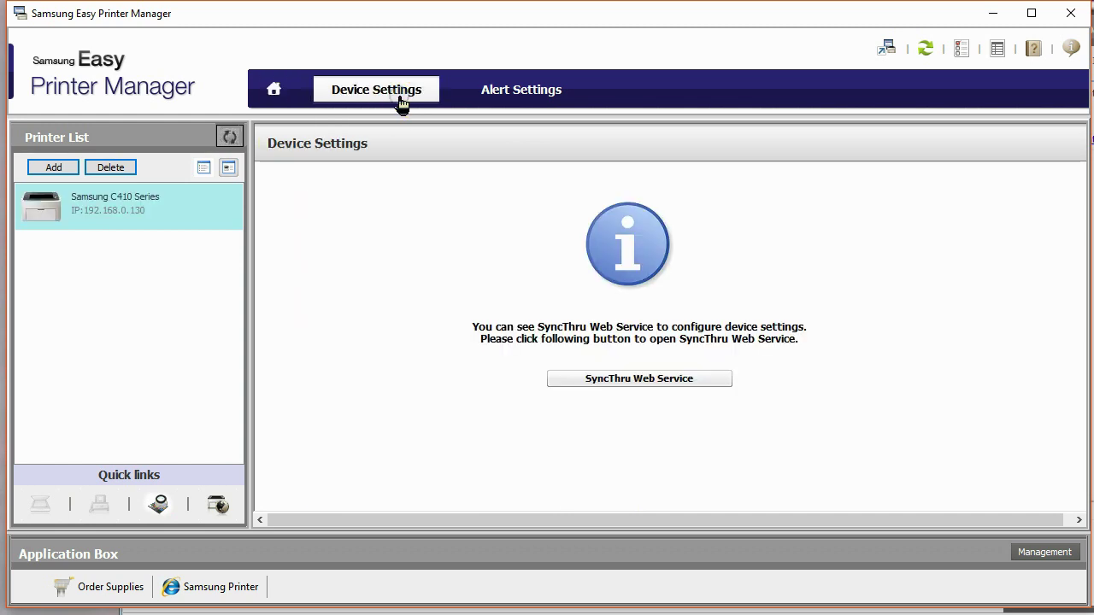
left_click(606, 382)
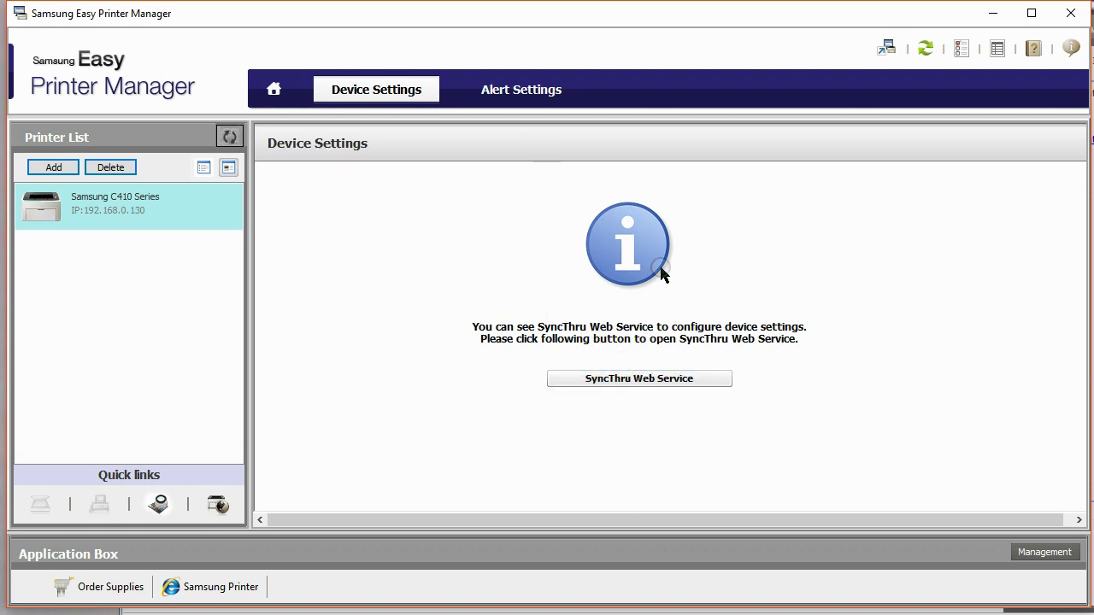
Return to the printer manager's home page and review the device, supplies and paper information, including the IP address.
left_click(273, 98)
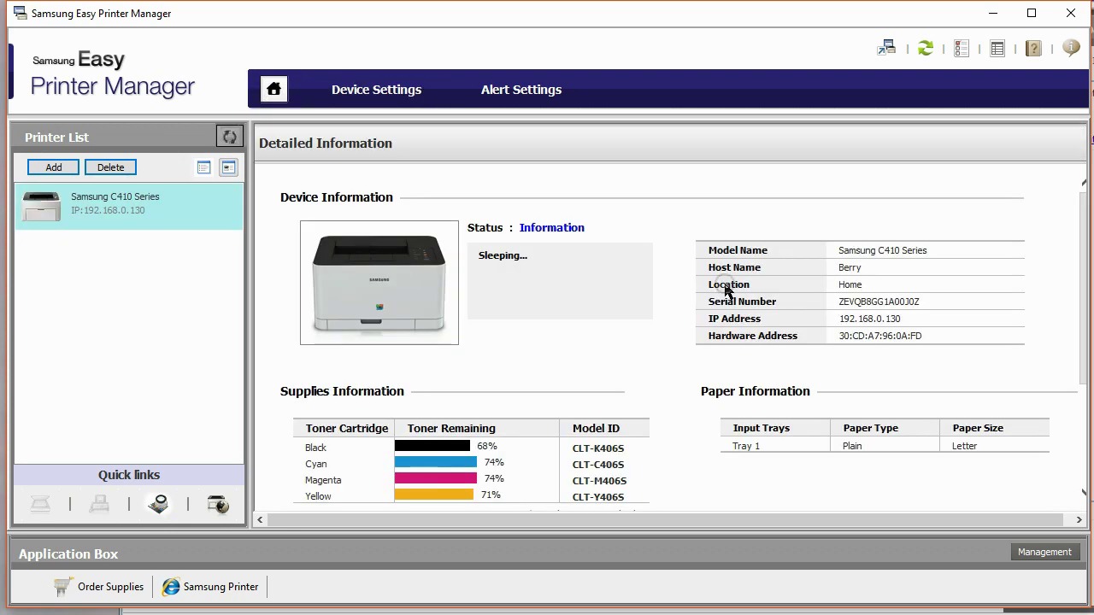
scroll(767, 294, "down", 3)
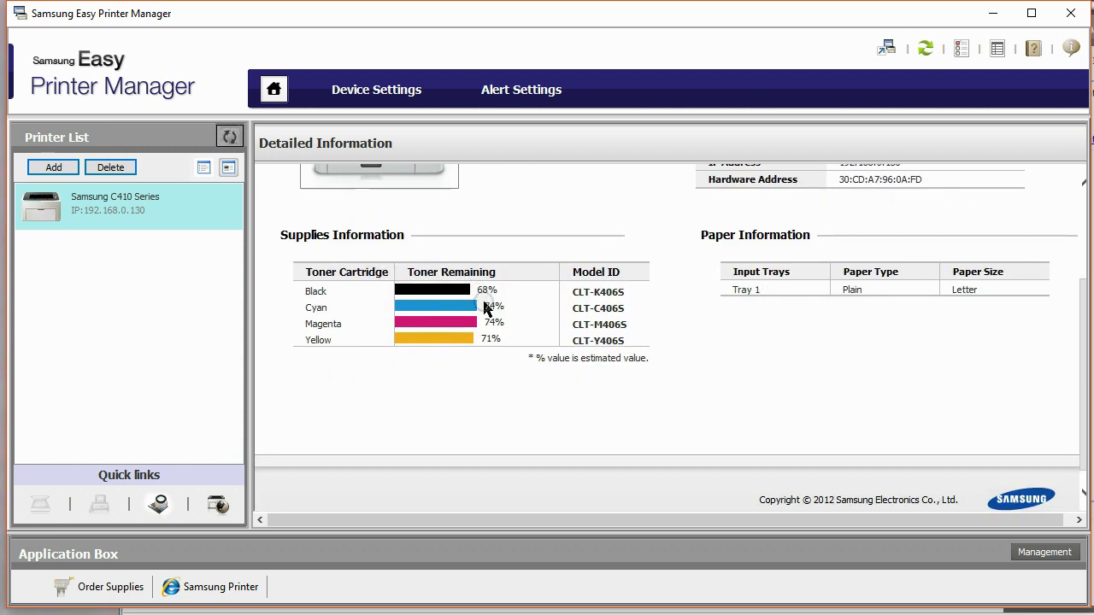
scroll(757, 351, "up", 1)
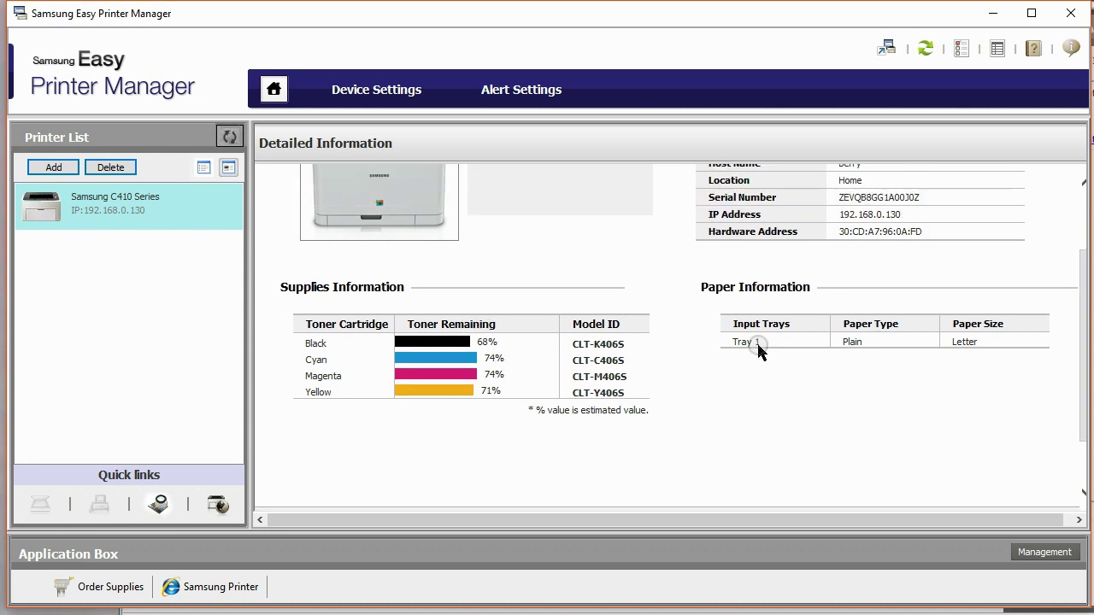
scroll(757, 351, "up", 1)
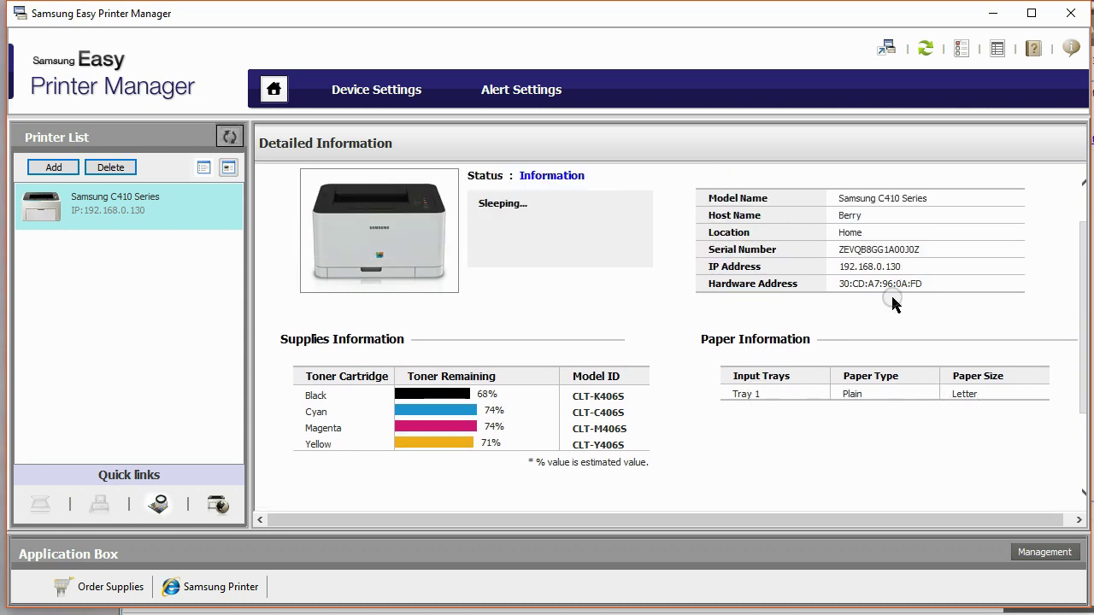
scroll(894, 305, "up", 1)
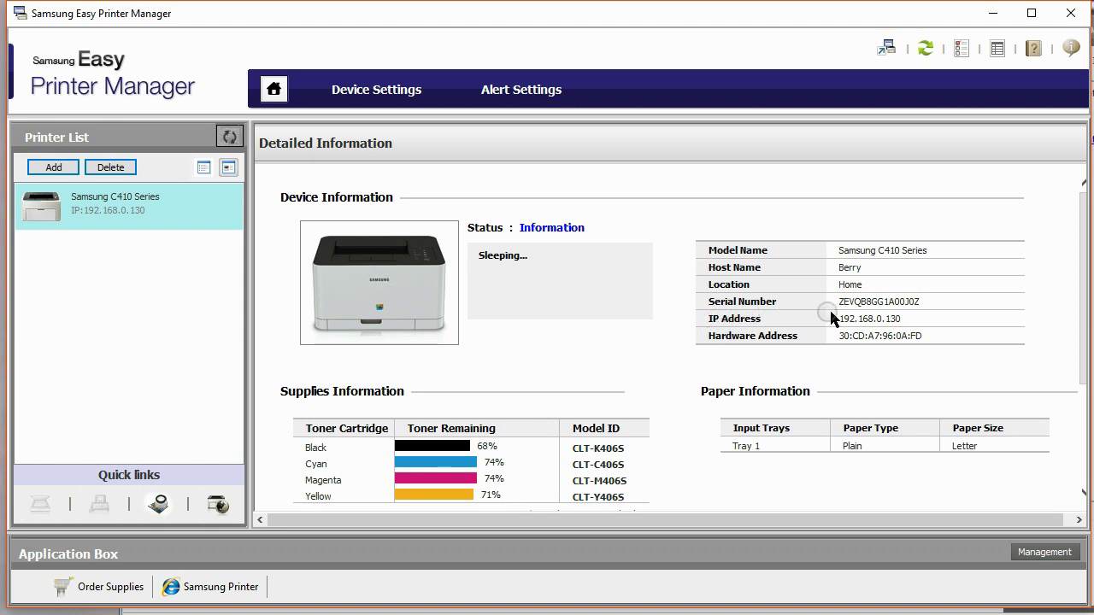
left_click_drag(841, 320, 889, 328)
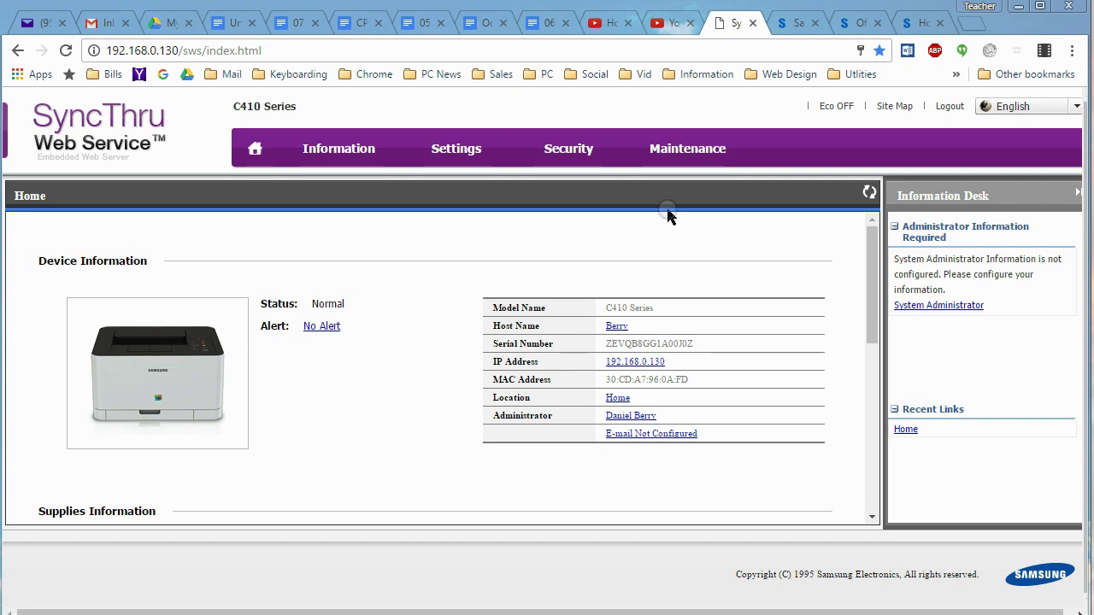
In the browser, log out of SyncThru Web Service and log back in as admin with the saved password.
left_click(950, 107)
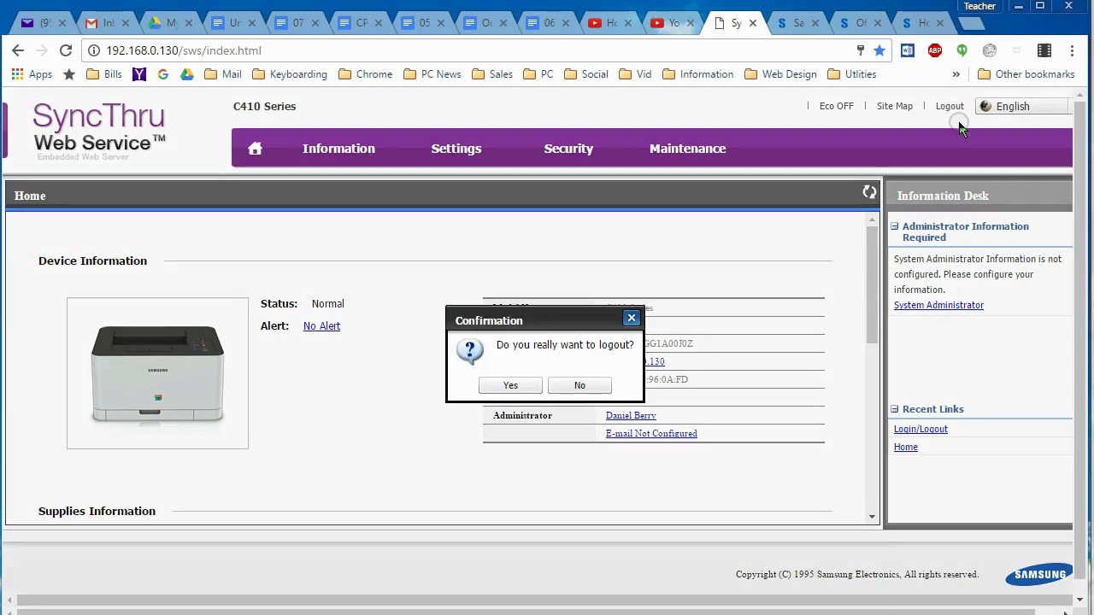
left_click(524, 390)
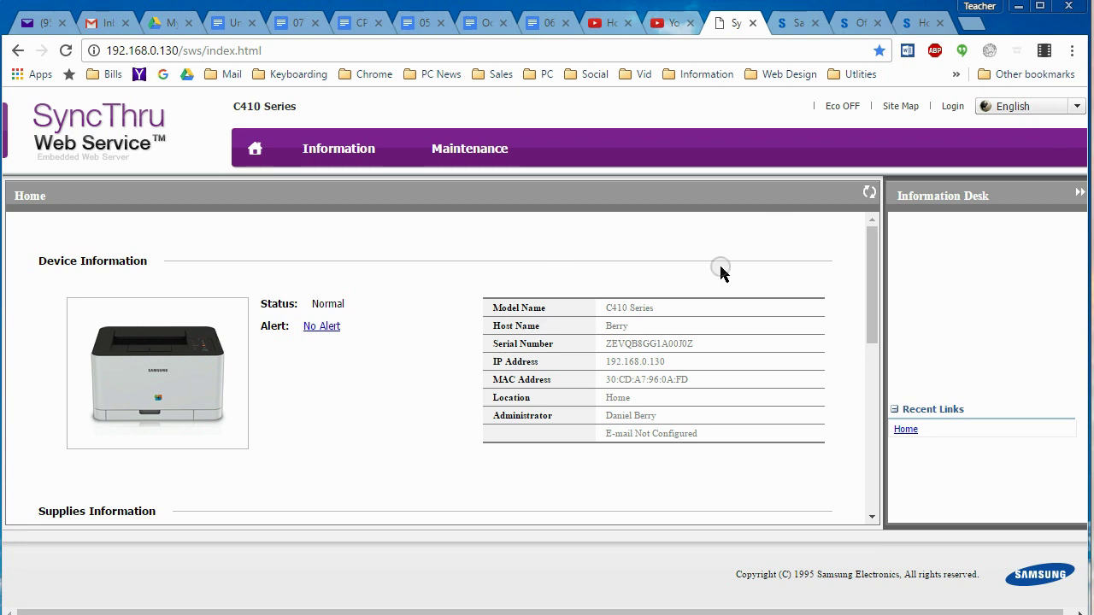
left_click(955, 109)
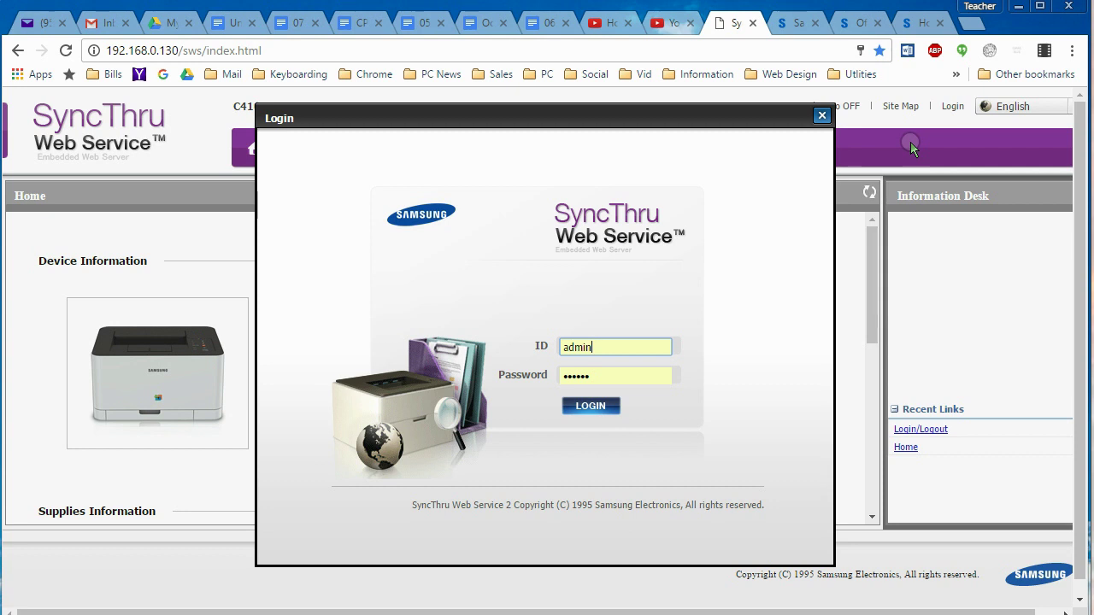
left_click(611, 347)
left_click(490, 376)
left_click(514, 363)
left_click(607, 408)
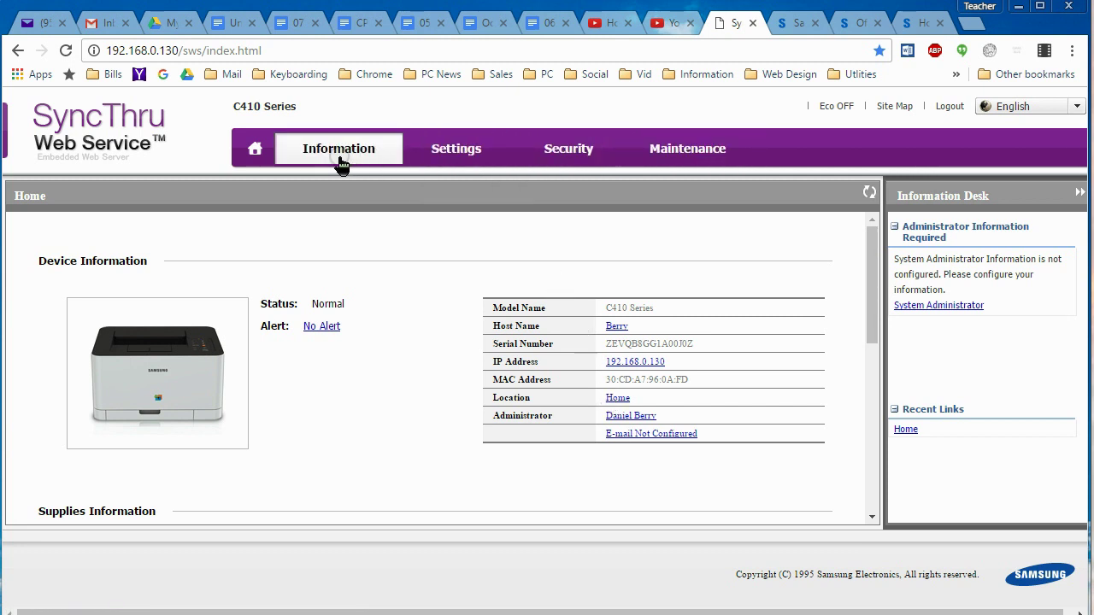
Open the printer's Network Settings and go to the Wireless page under the Wireless group.
mouse_move(413, 157)
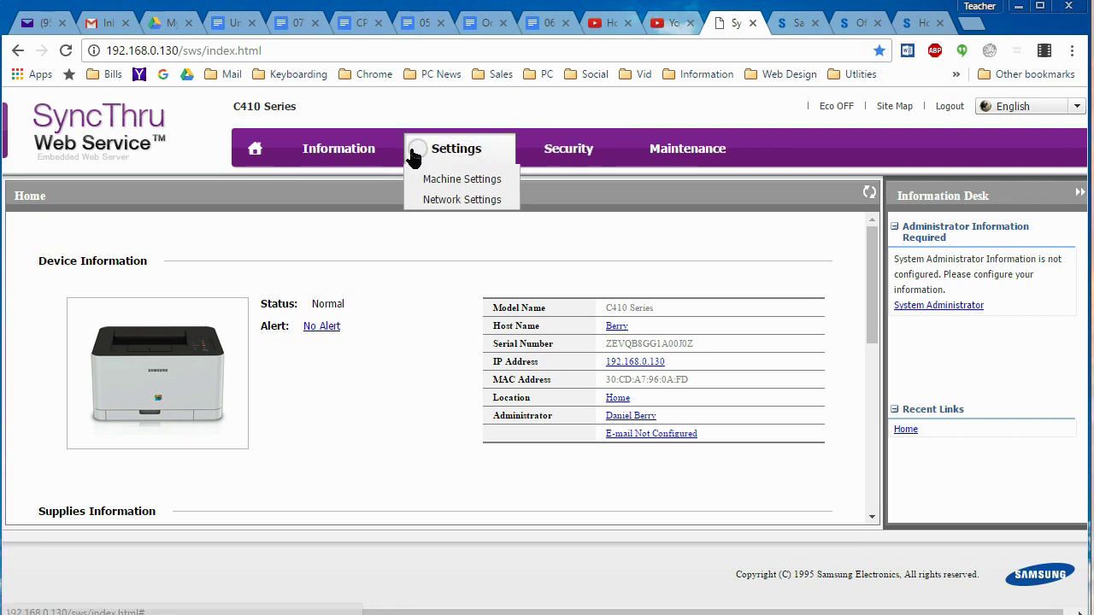
left_click(458, 202)
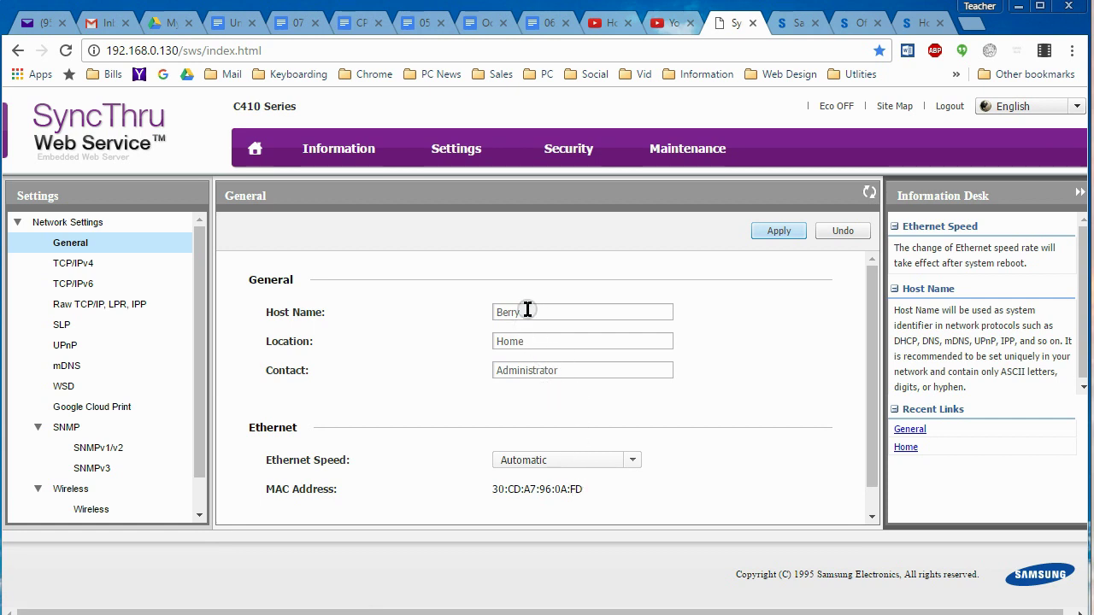
double_click(529, 342)
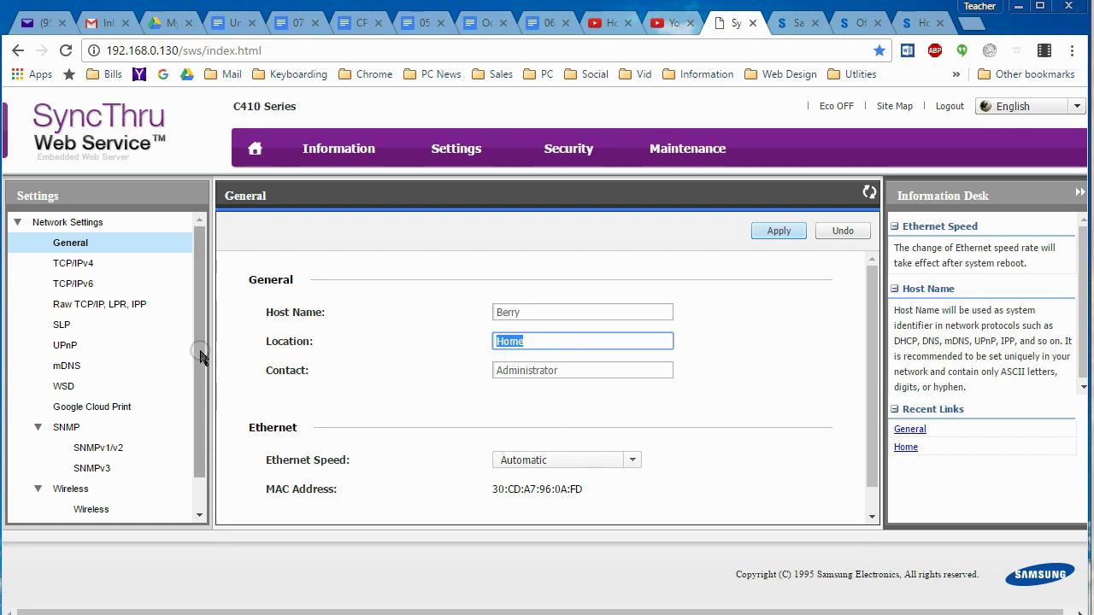
scroll(198, 350, "down", 1)
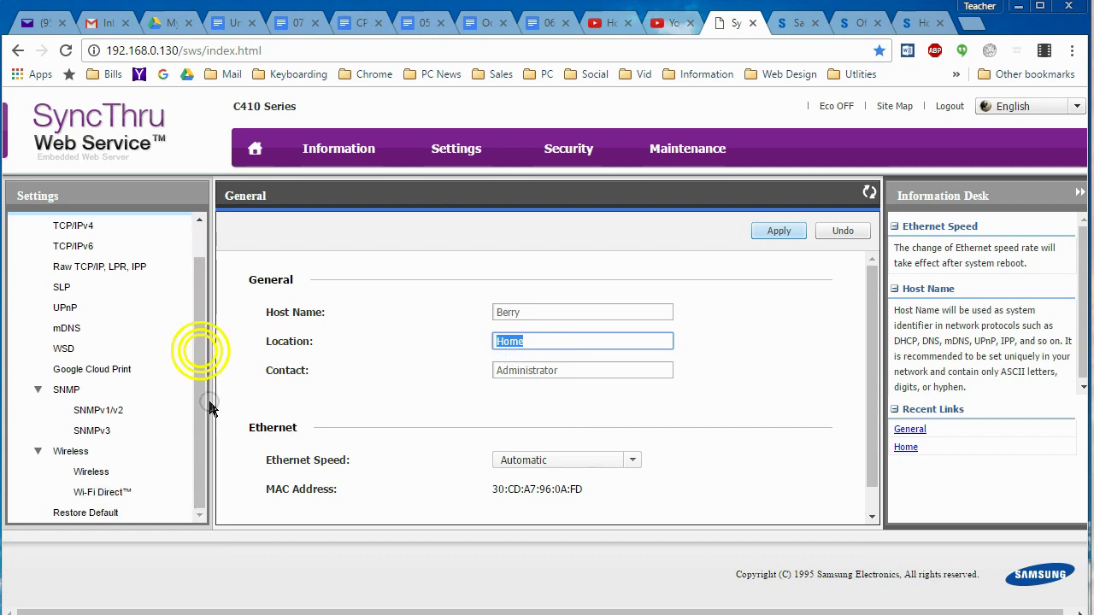
left_click(73, 452)
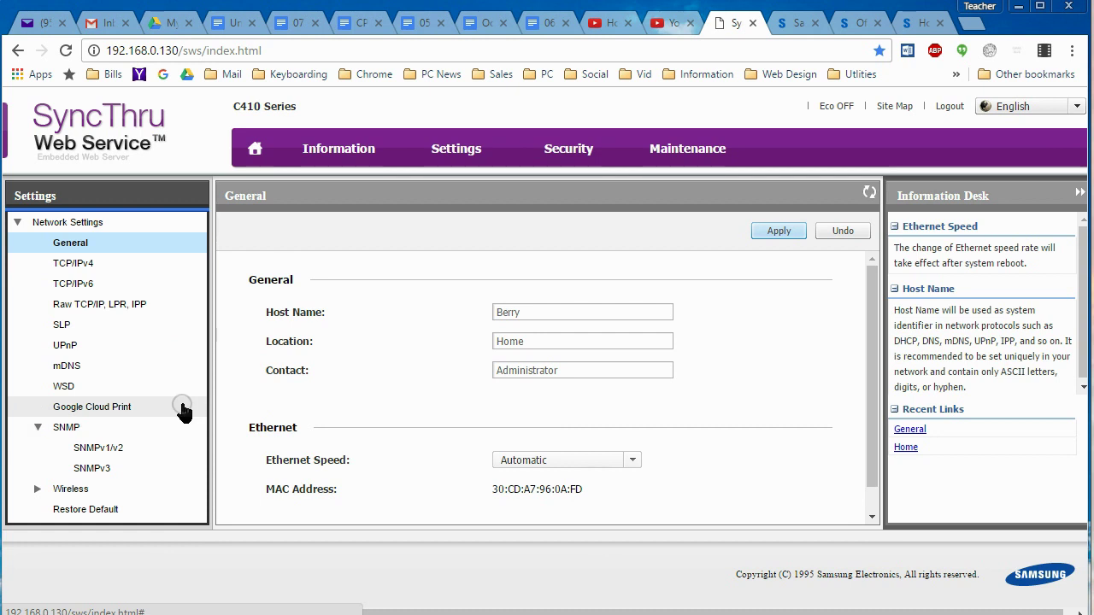
left_click(54, 493)
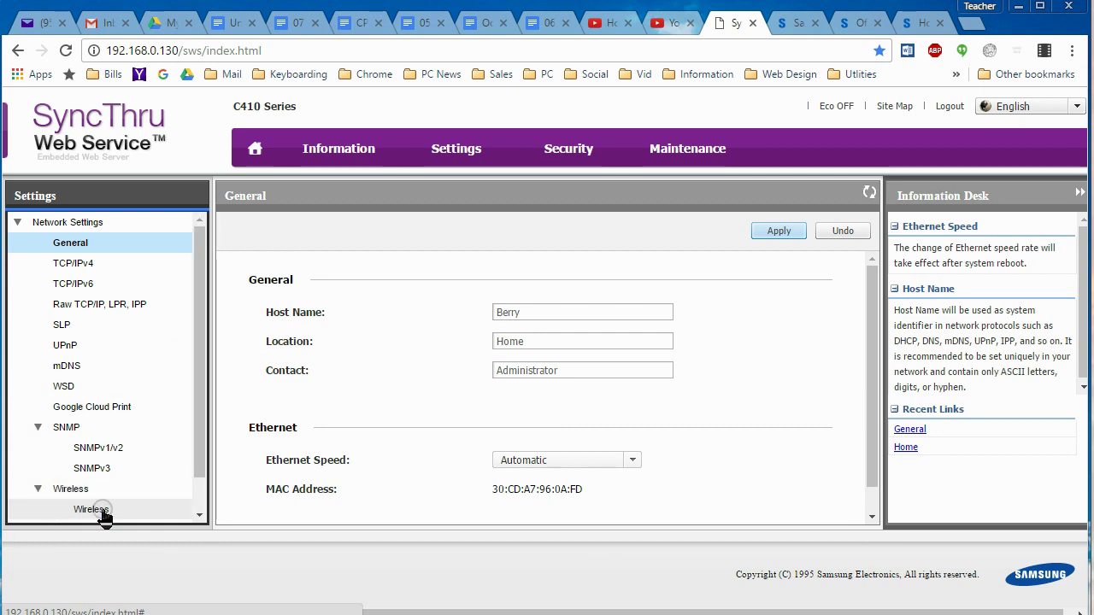
scroll(196, 454, "down", 1)
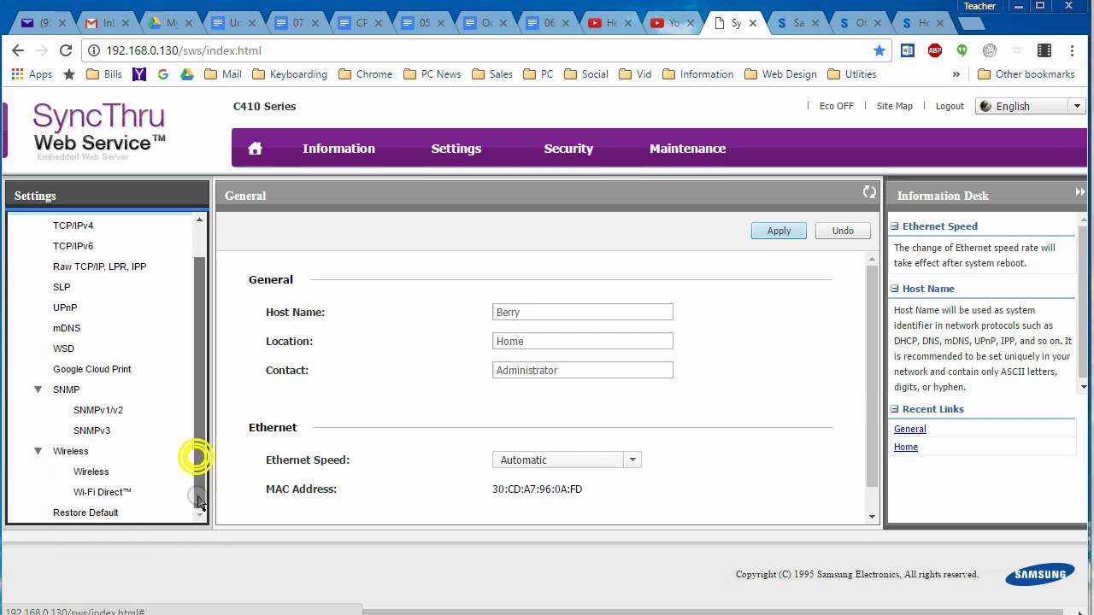
left_click(92, 475)
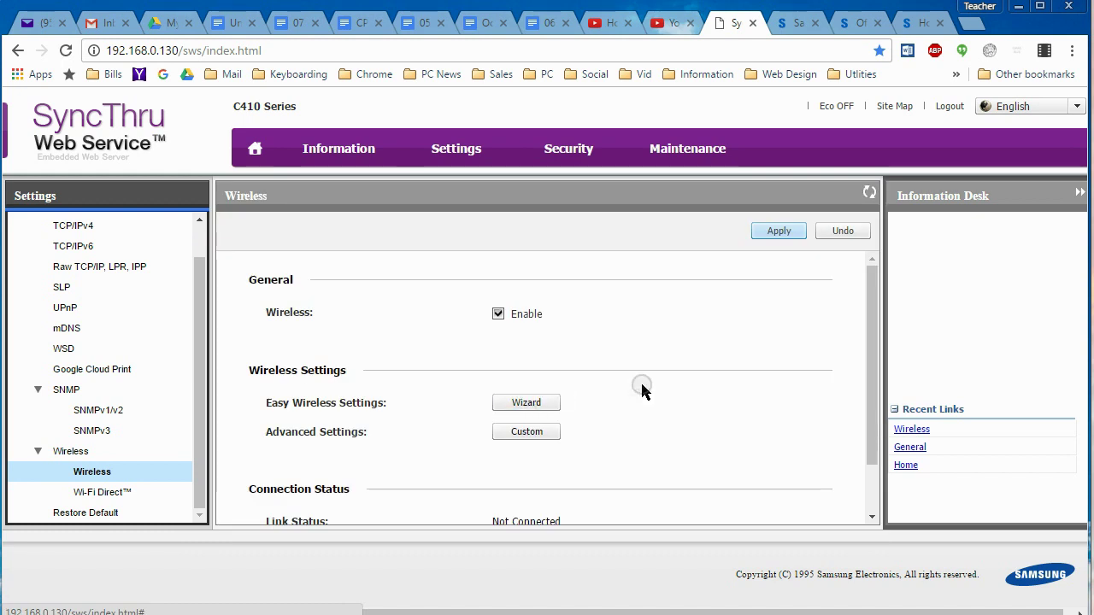
Start the Easy Wireless Settings wizard and choose the second network in the SSID list.
scroll(688, 384, "down", 1)
scroll(689, 385, "up", 1)
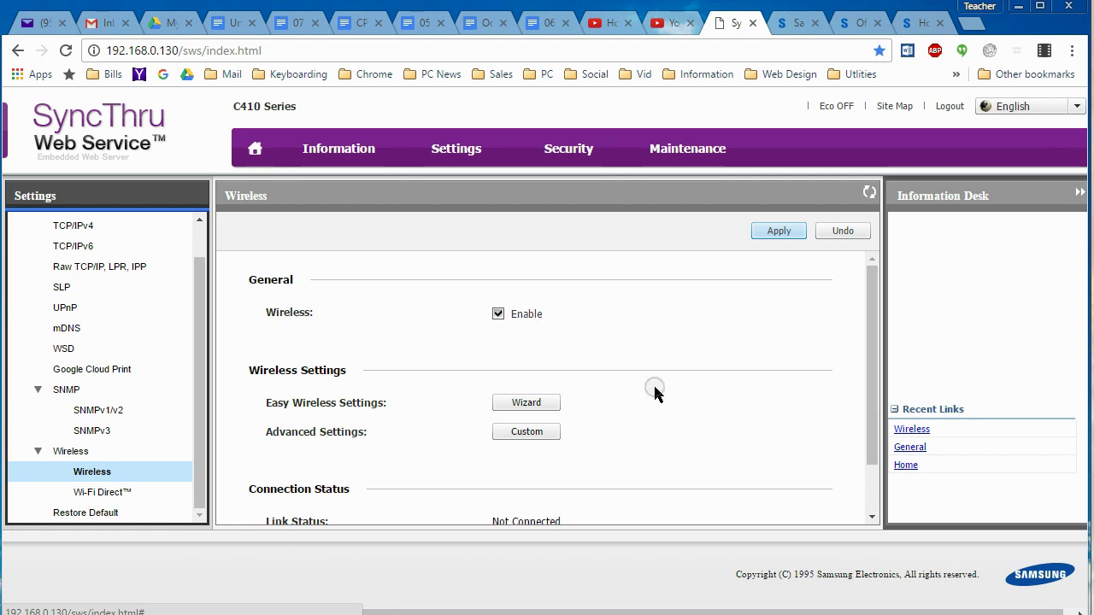
scroll(653, 383, "down", 1)
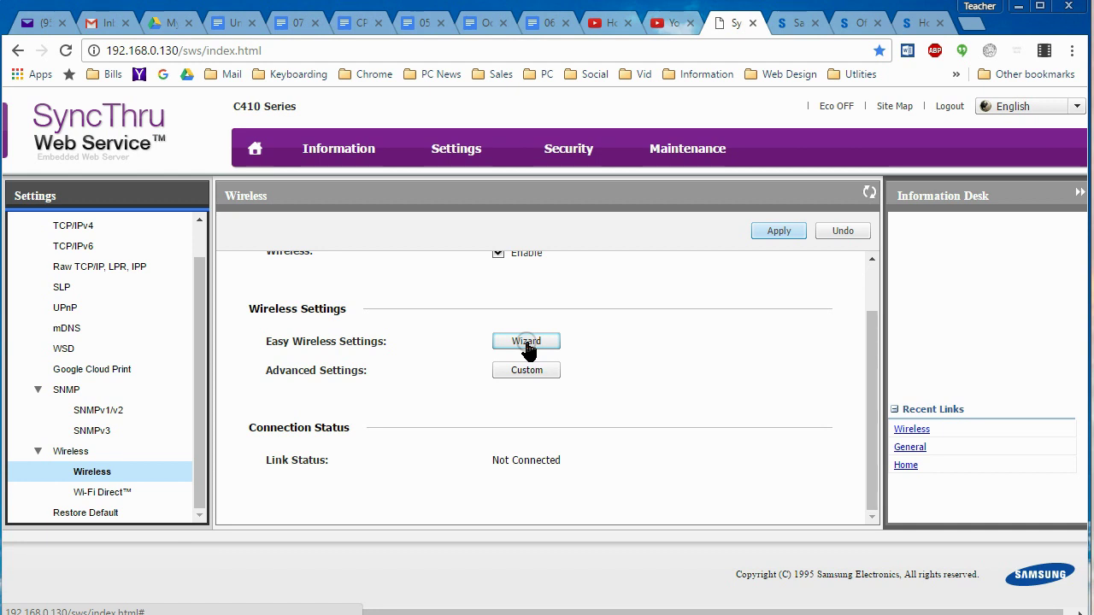
left_click(526, 341)
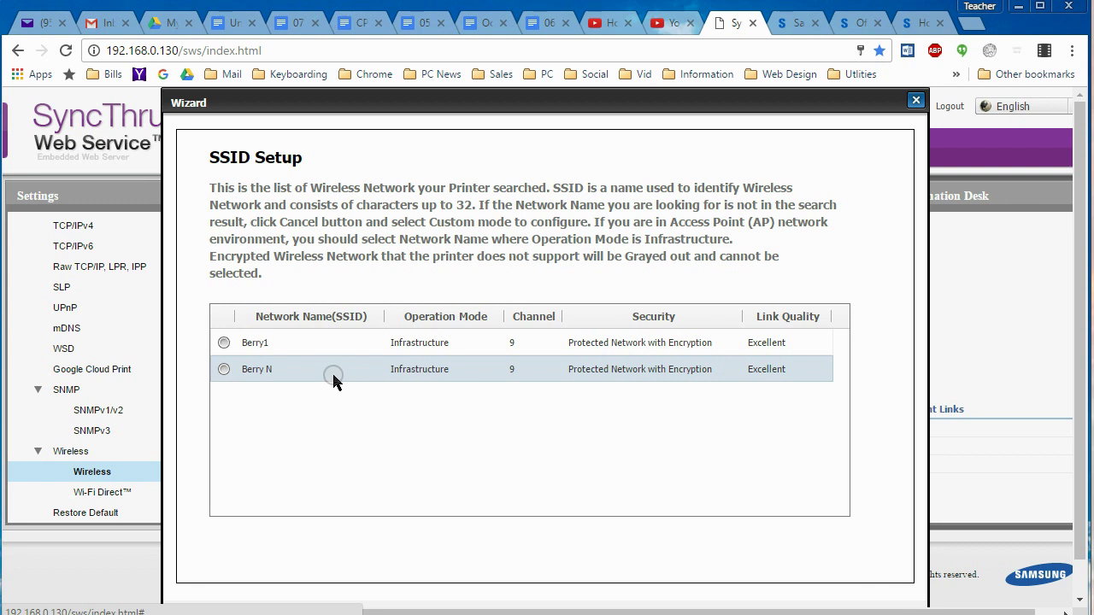
left_click(225, 377)
left_click(224, 370)
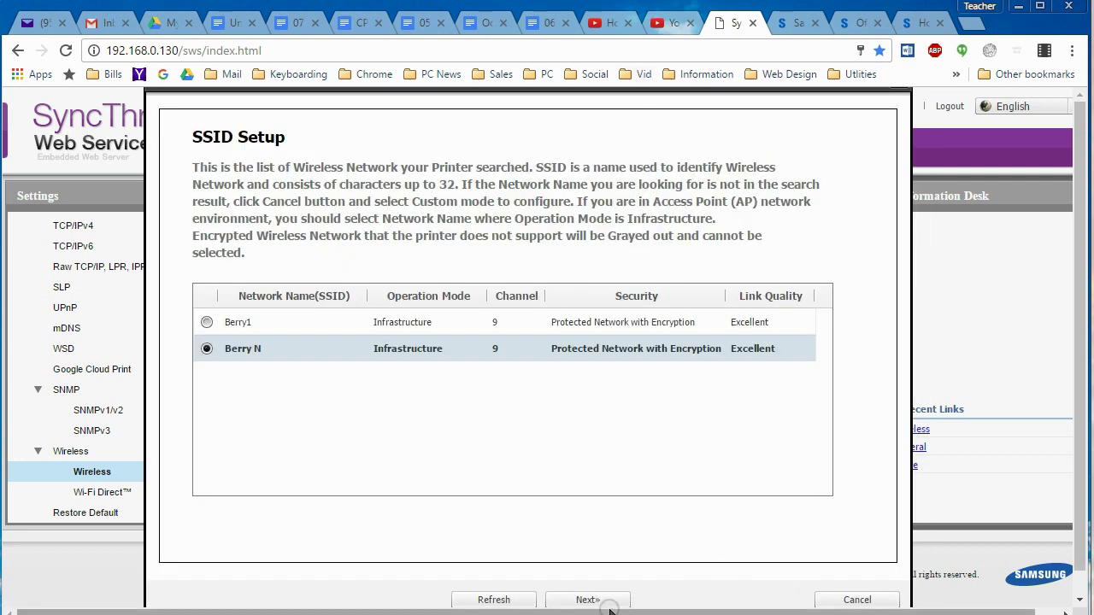
left_click(602, 601)
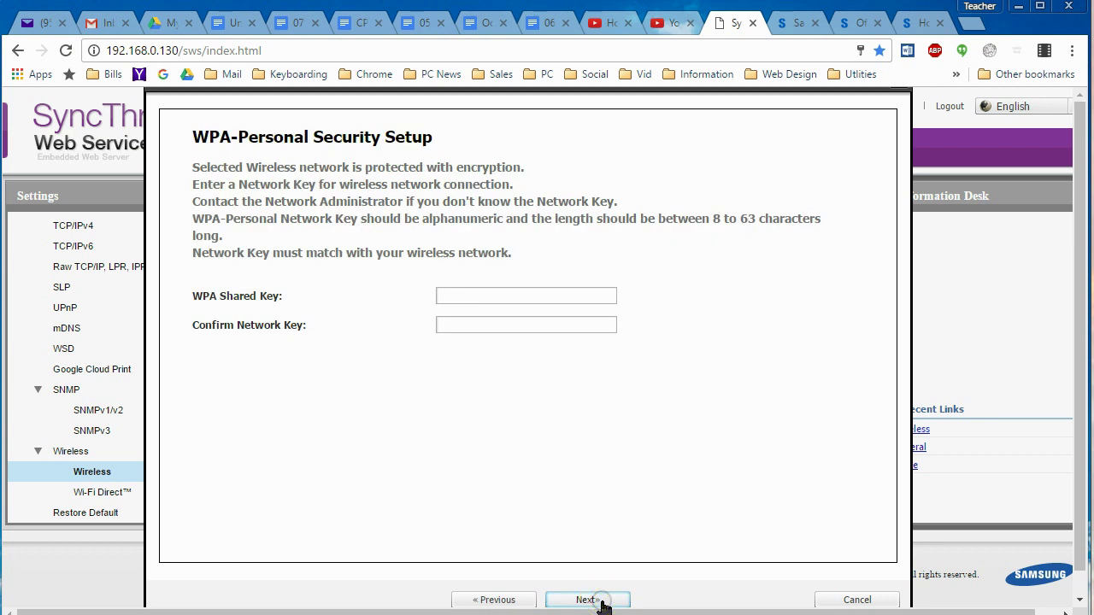
Enter the network's WPA shared key, confirm it, and apply the wireless setup.
left_click(496, 298)
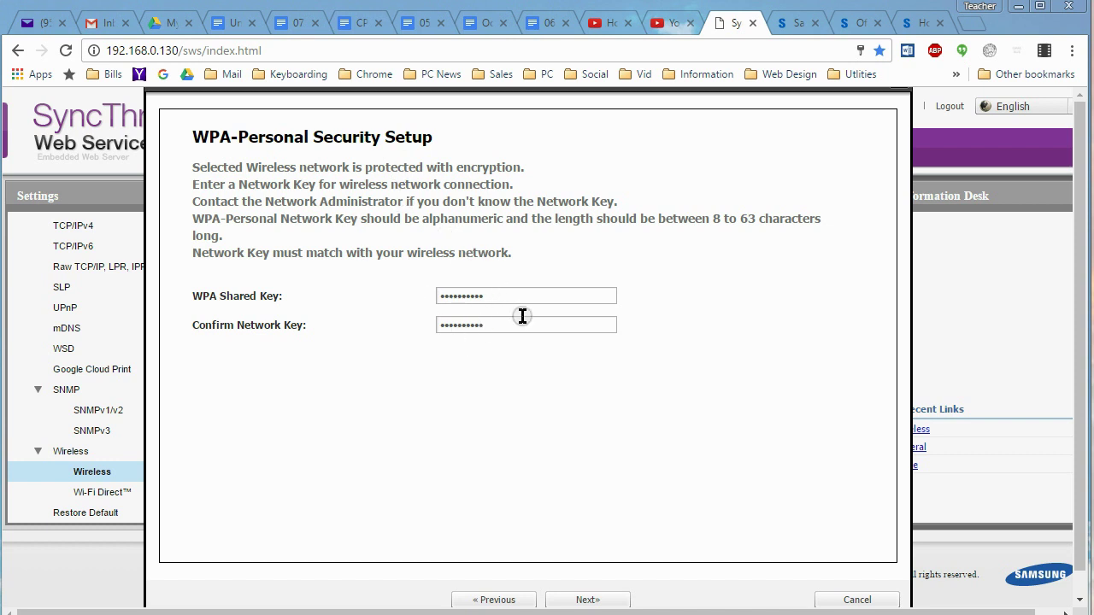
left_click(597, 601)
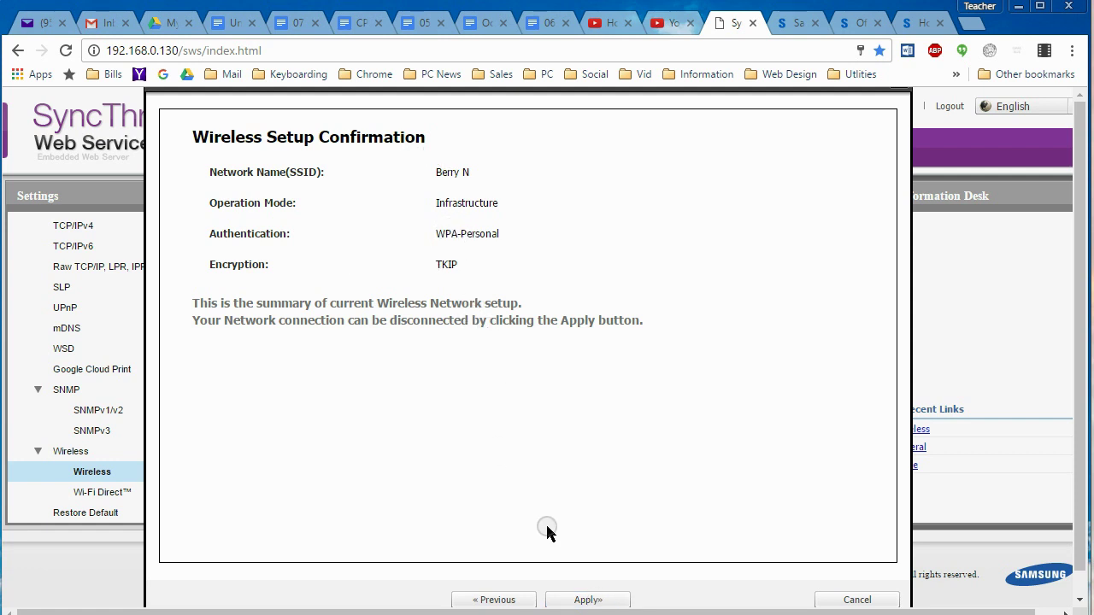
left_click(589, 600)
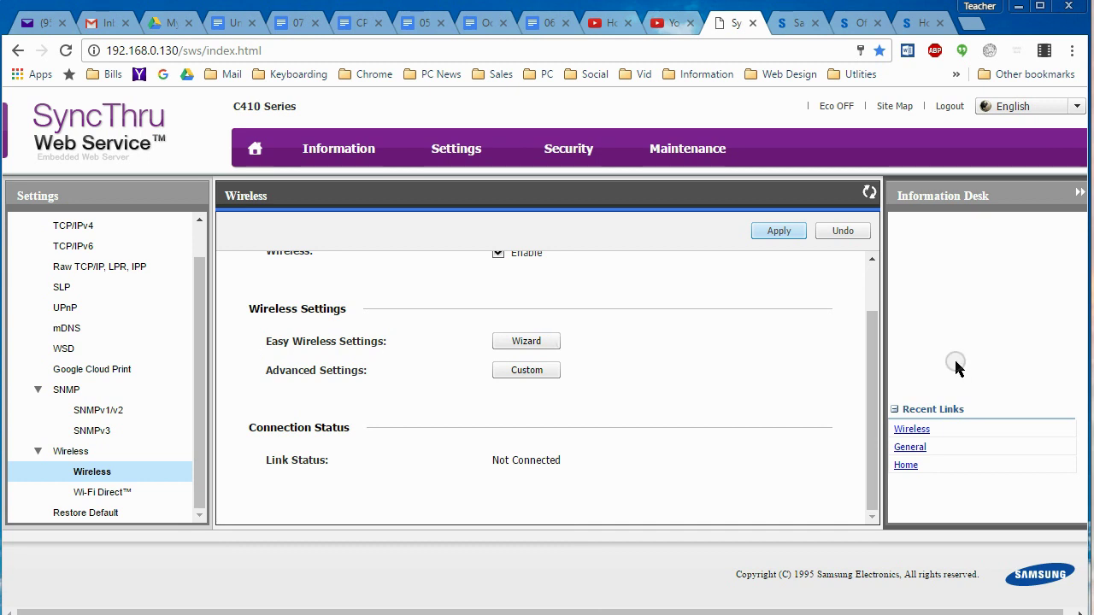
scroll(872, 393, "up", 1)
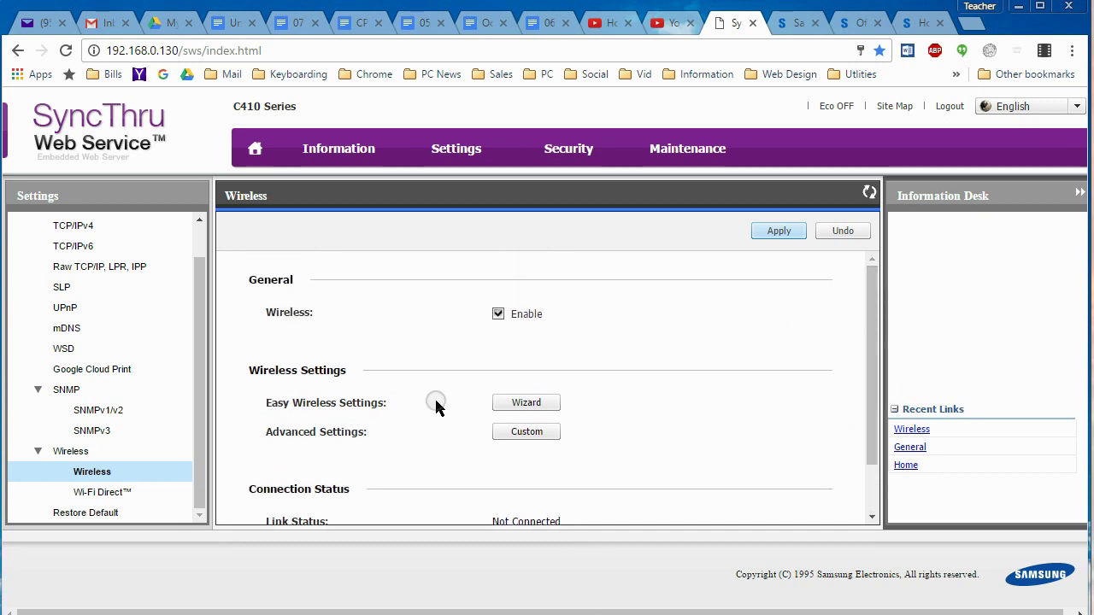
scroll(562, 466, "down", 1)
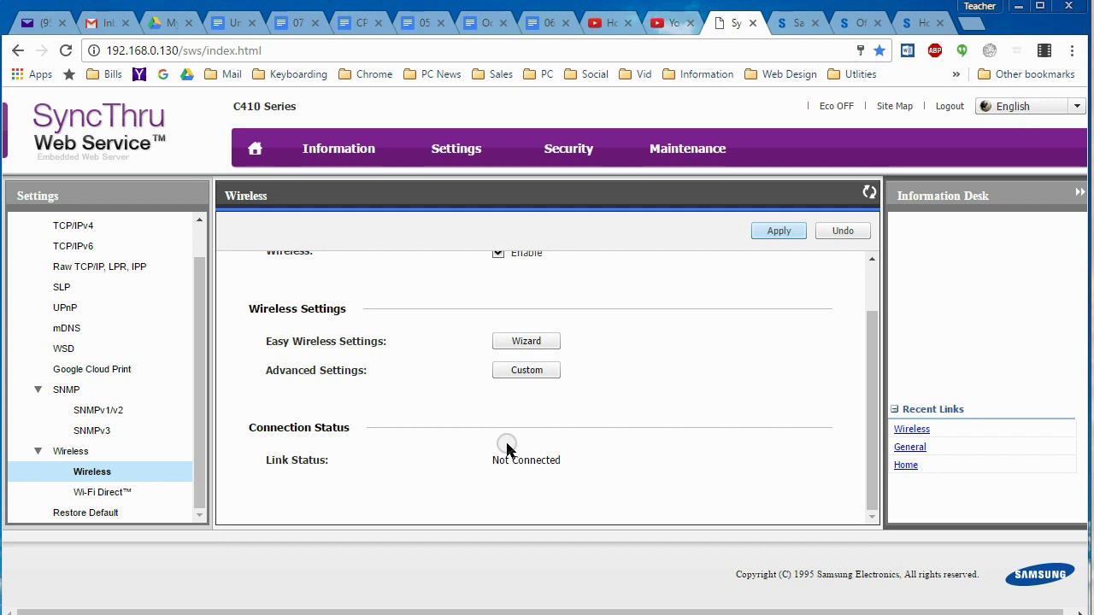
scroll(507, 446, "up", 1)
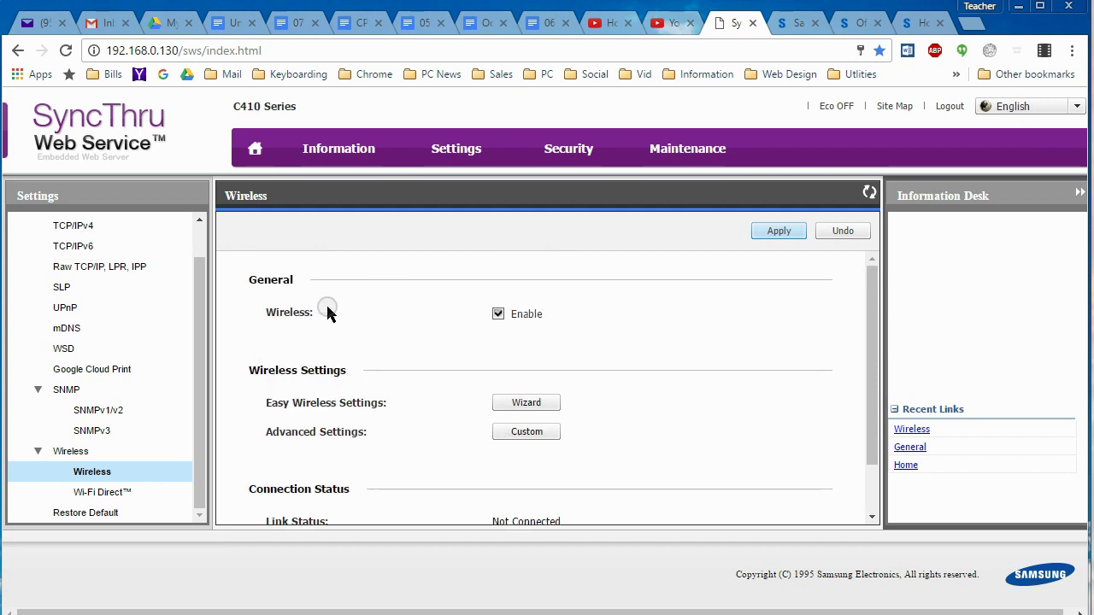
Open the Google Cloud Print page in the printer's network settings and go to its anonymous registration options.
left_click(86, 373)
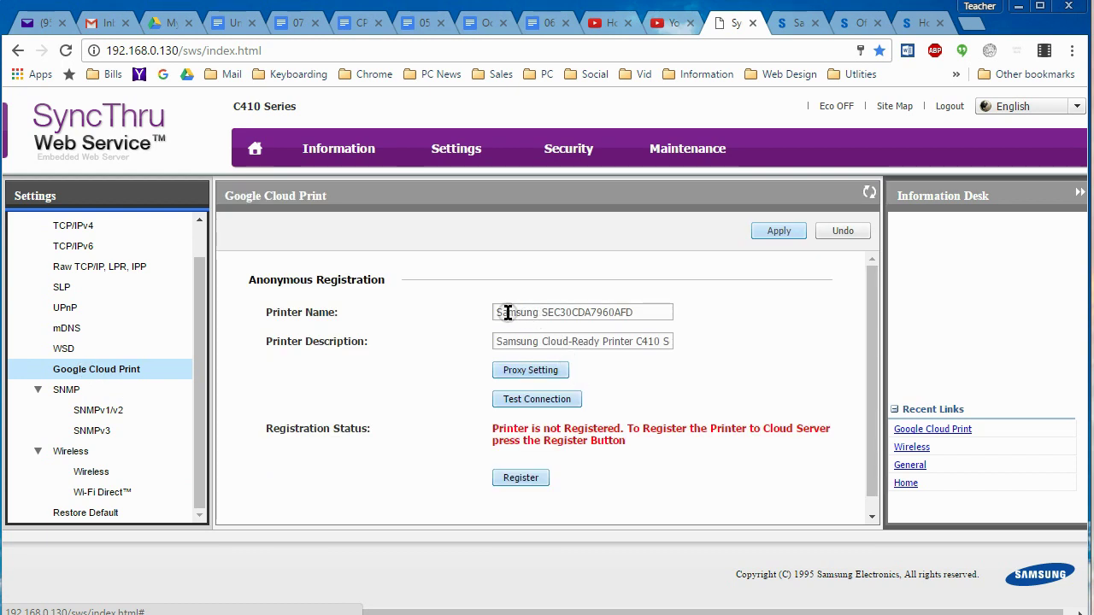
left_click(527, 370)
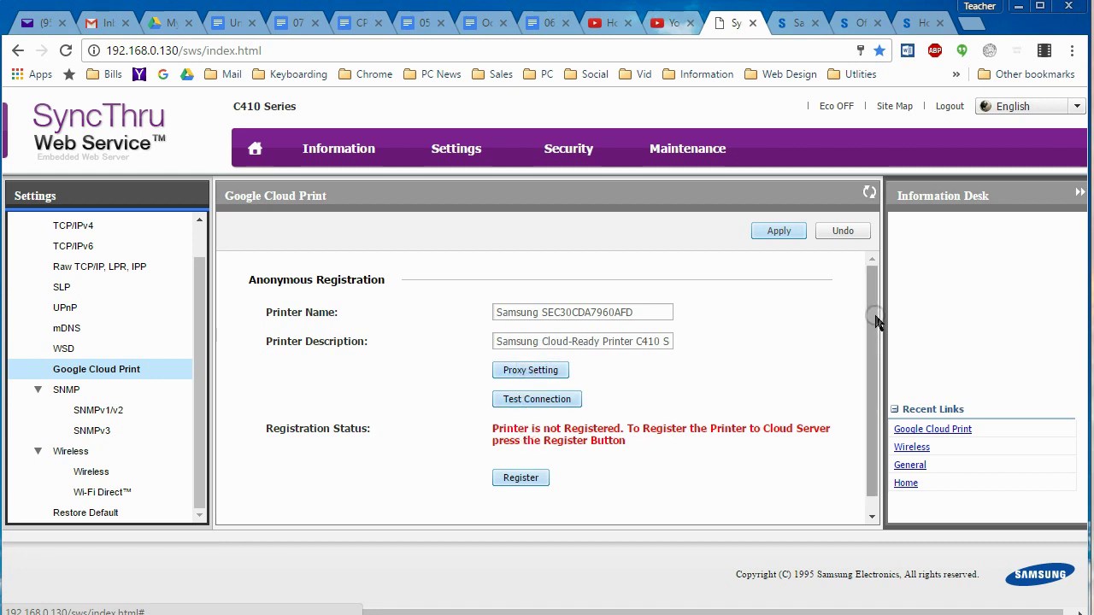
scroll(874, 320, "down", 1)
left_click(94, 372)
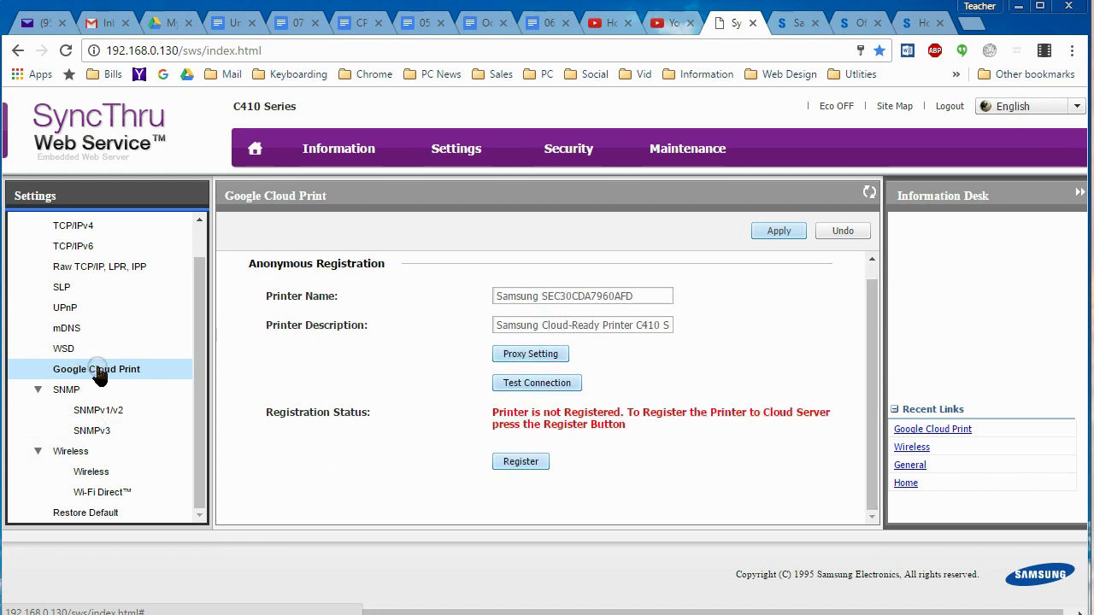
Start registering the printer with Google Cloud Print and acknowledge the success message.
left_click(518, 466)
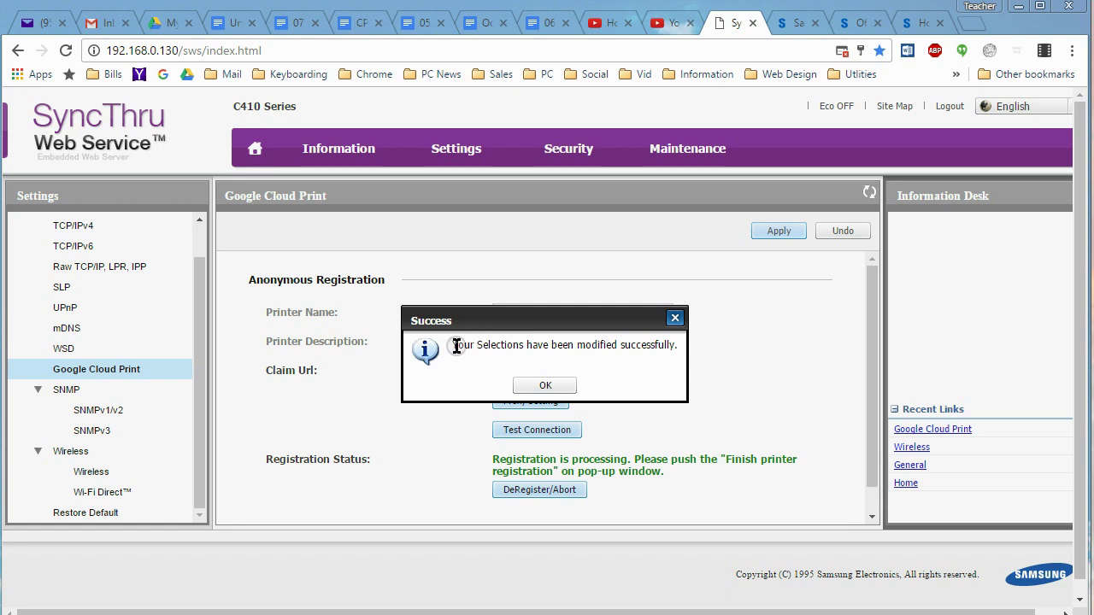
left_click(559, 385)
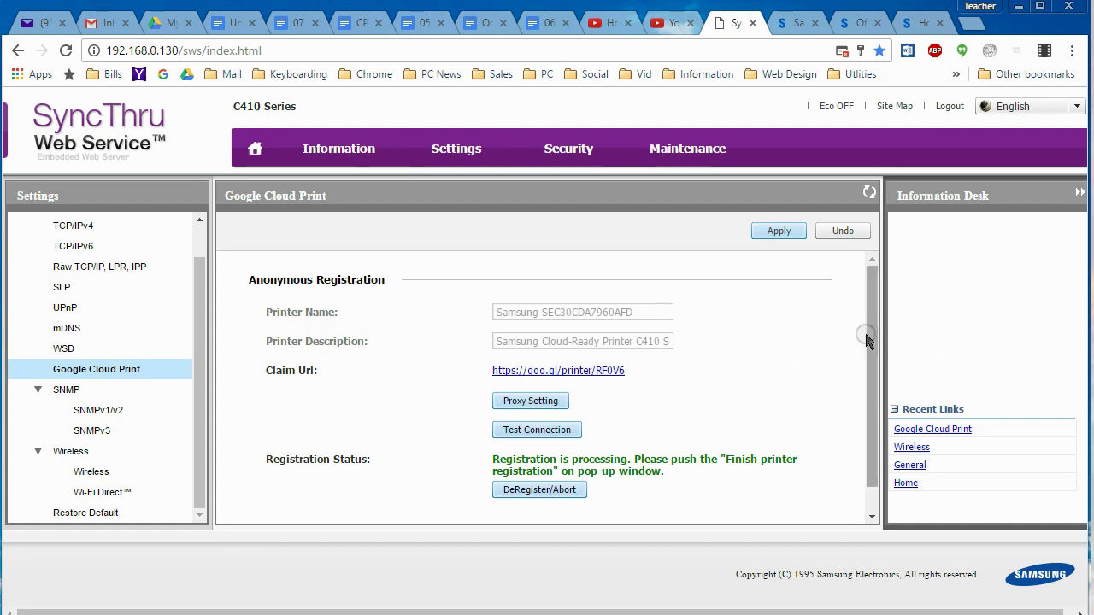
left_click_drag(867, 332, 872, 359)
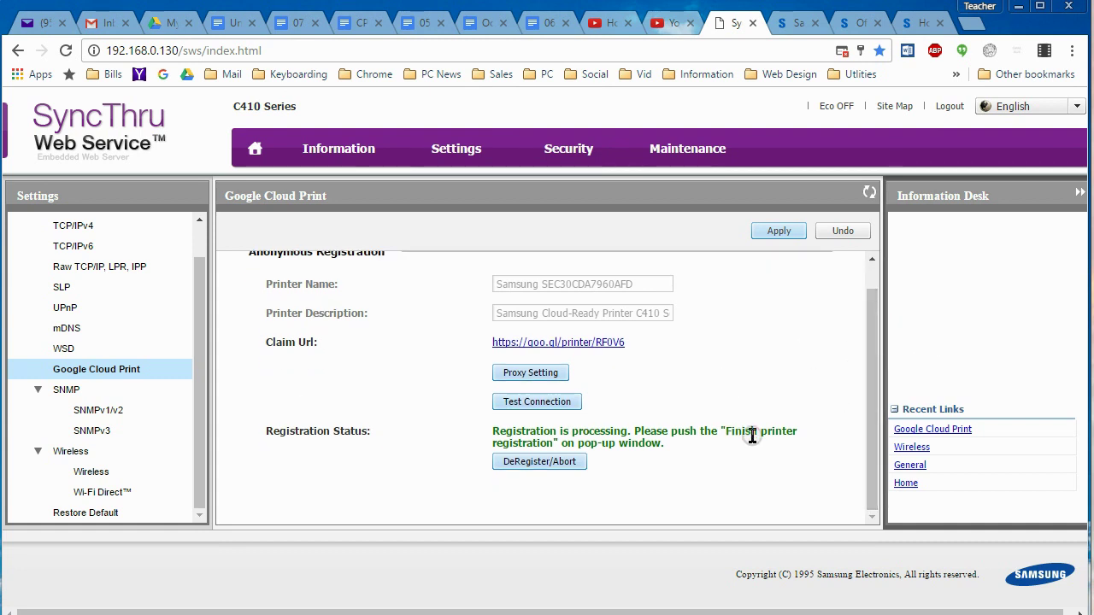